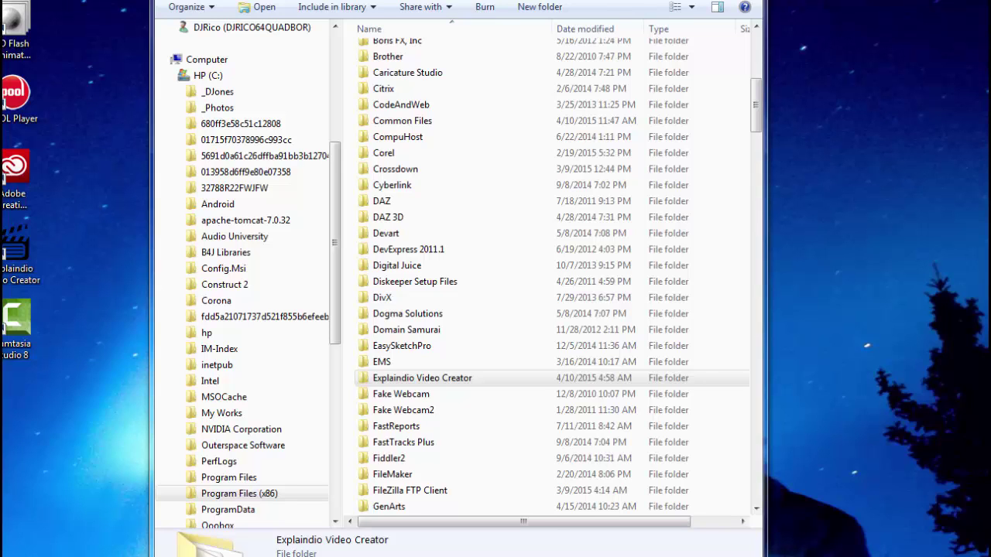
# - Open the slides folder inside the Explaindio Video Creator folder and look through its slide pack folders
pyautogui.doubleClick(405, 378)
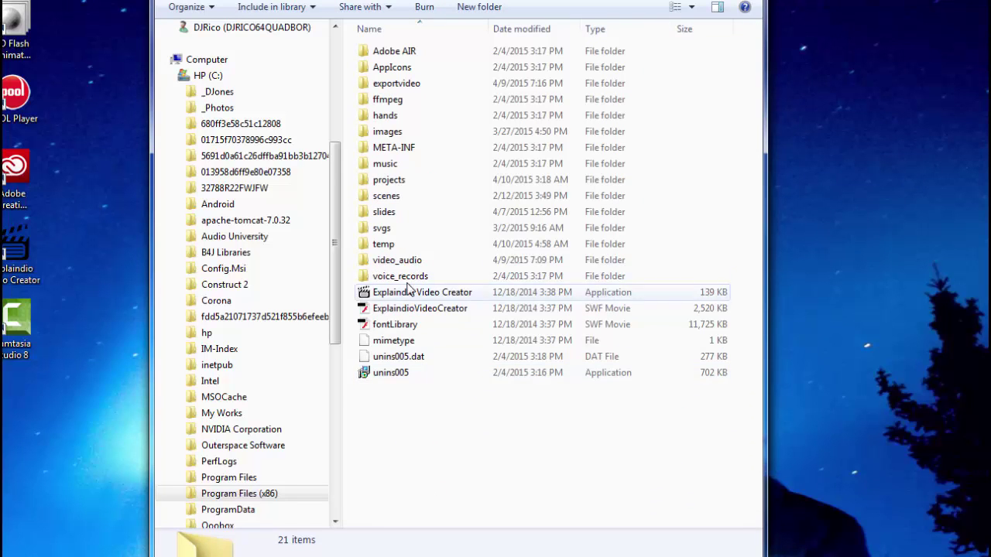
pyautogui.doubleClick(385, 214)
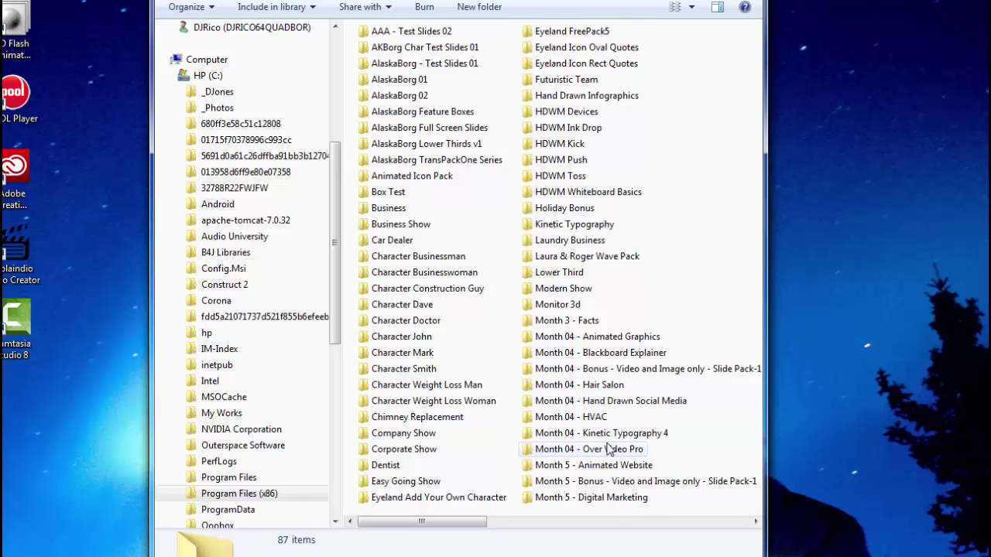
pyautogui.scroll(-1, 610, 449)
pyautogui.scroll(1, 602, 424)
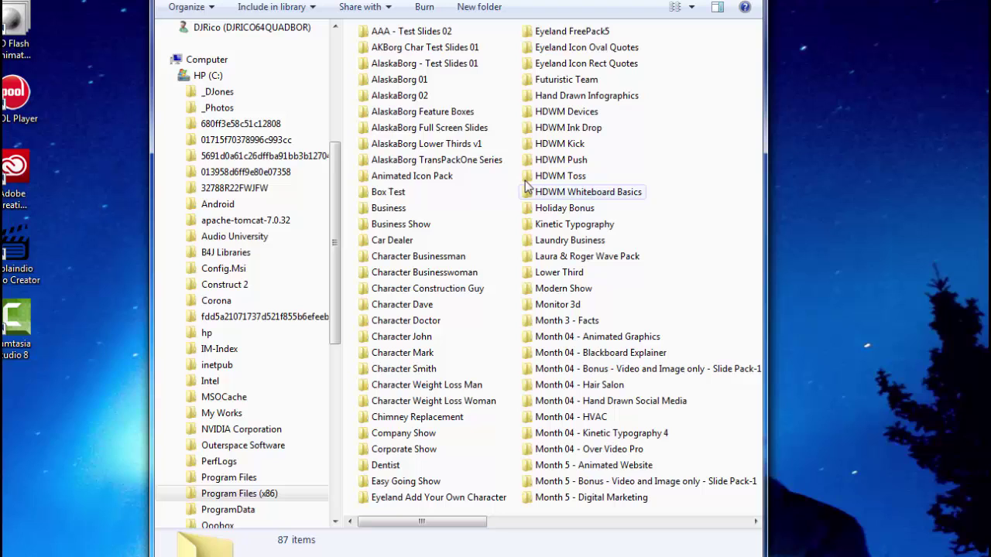
pyautogui.moveTo(479, 0); pyautogui.dragTo(480, 10)
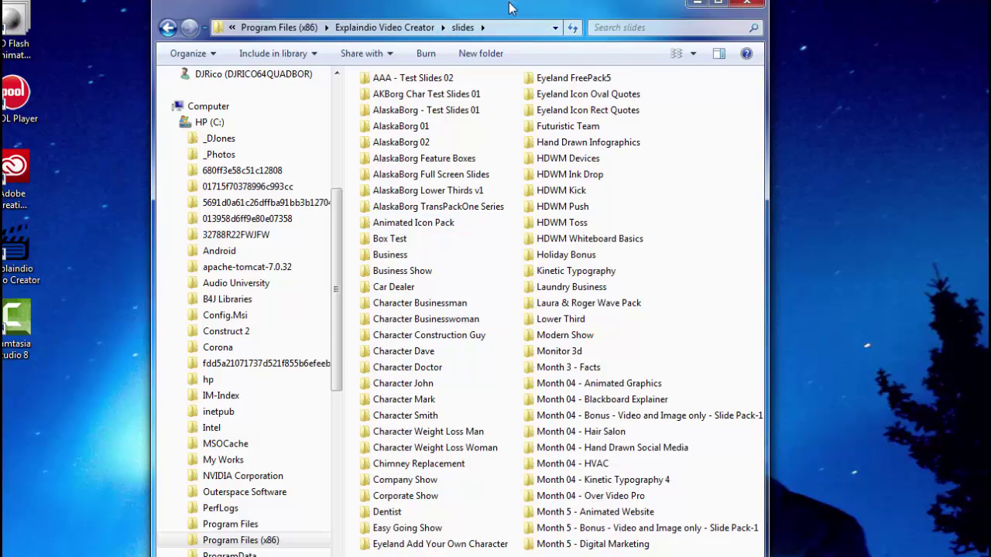
pyautogui.moveTo(509, 3); pyautogui.dragTo(507, 0)
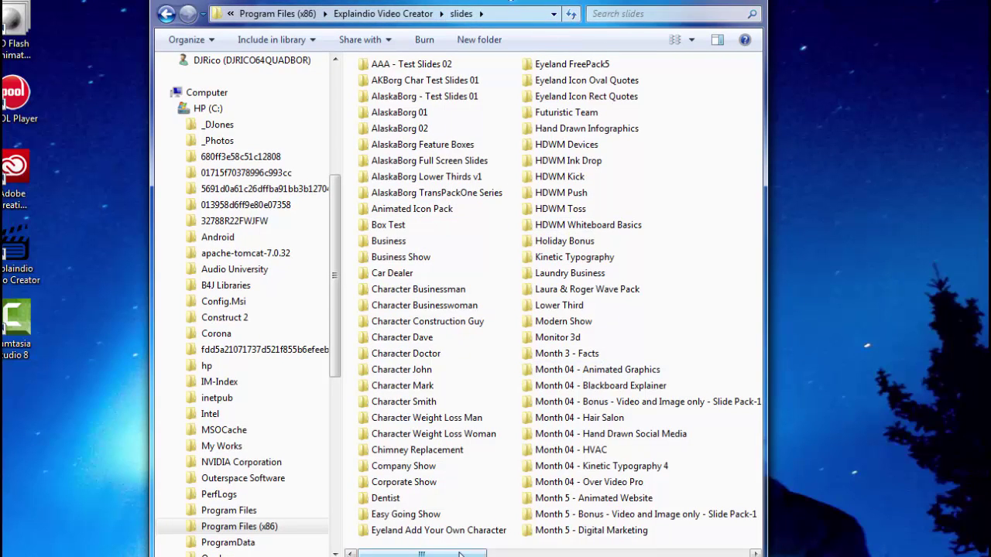
pyautogui.scroll(-1, 460, 555)
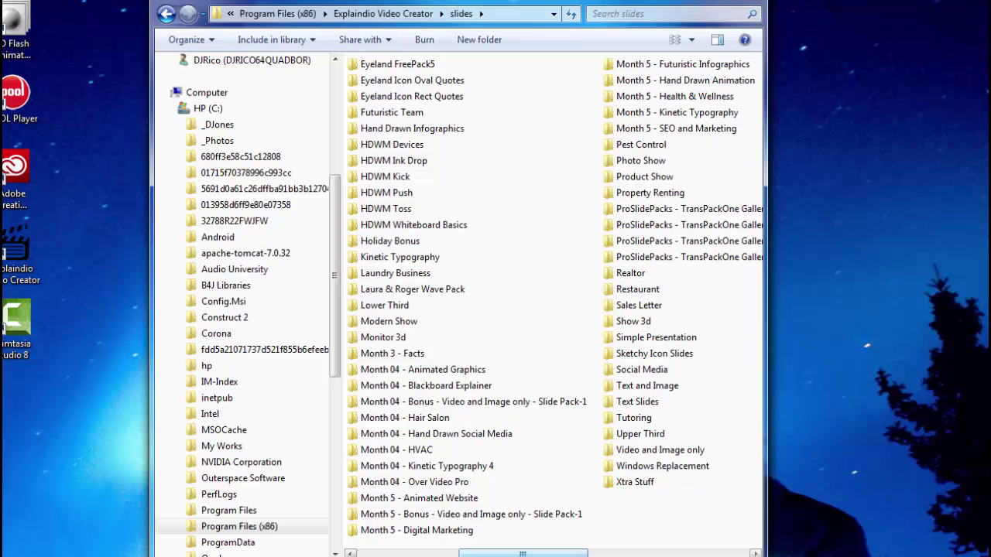
pyautogui.moveTo(523, 555); pyautogui.dragTo(422, 554)
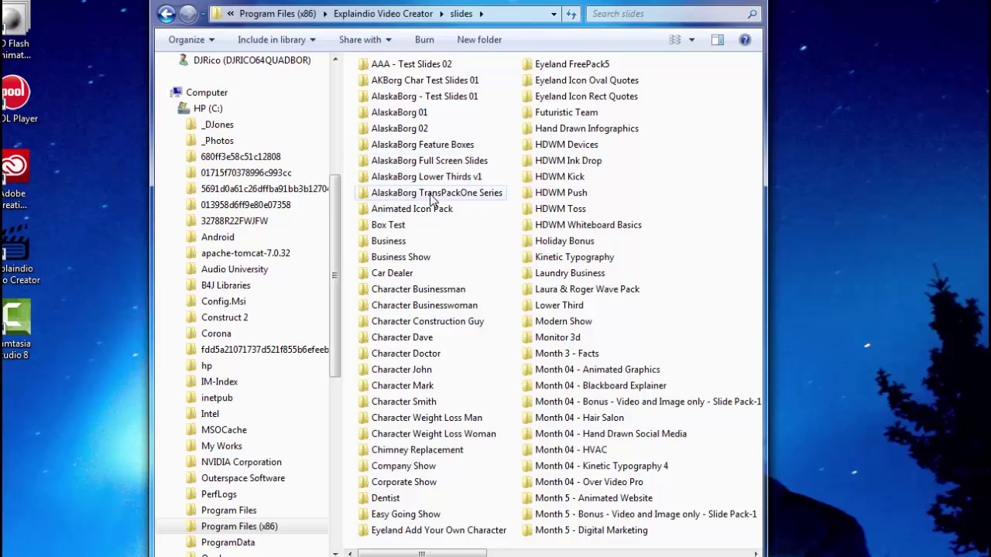
# - Look at the slide files inside the AAA - Test Slides 02 folder and return to the slides folder
pyautogui.doubleClick(419, 67)
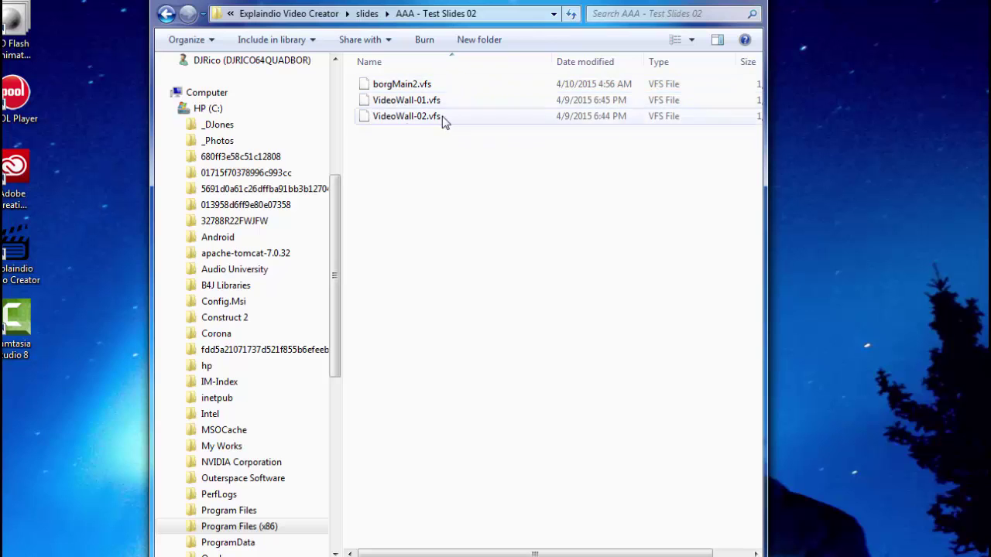
pyautogui.click(367, 13)
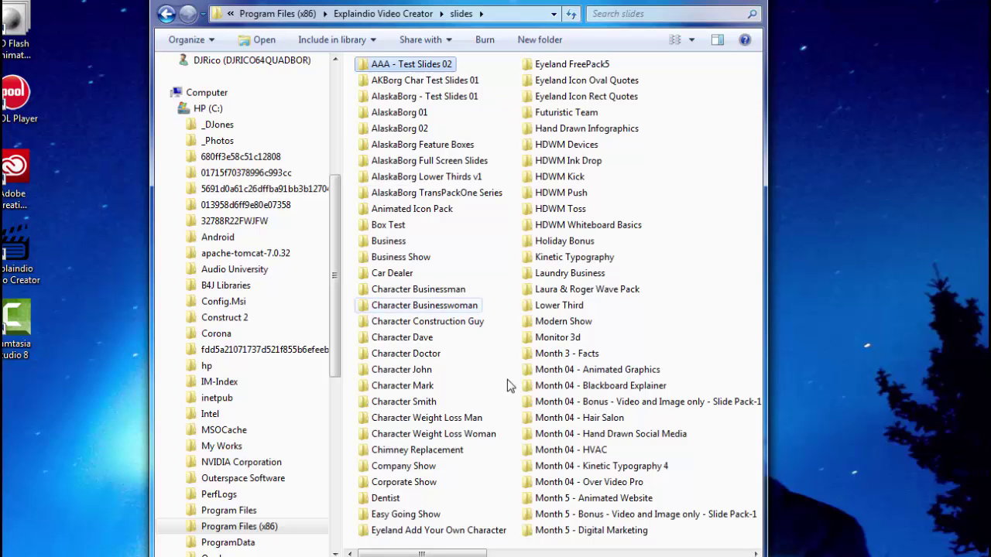
pyautogui.moveTo(422, 554); pyautogui.dragTo(518, 554)
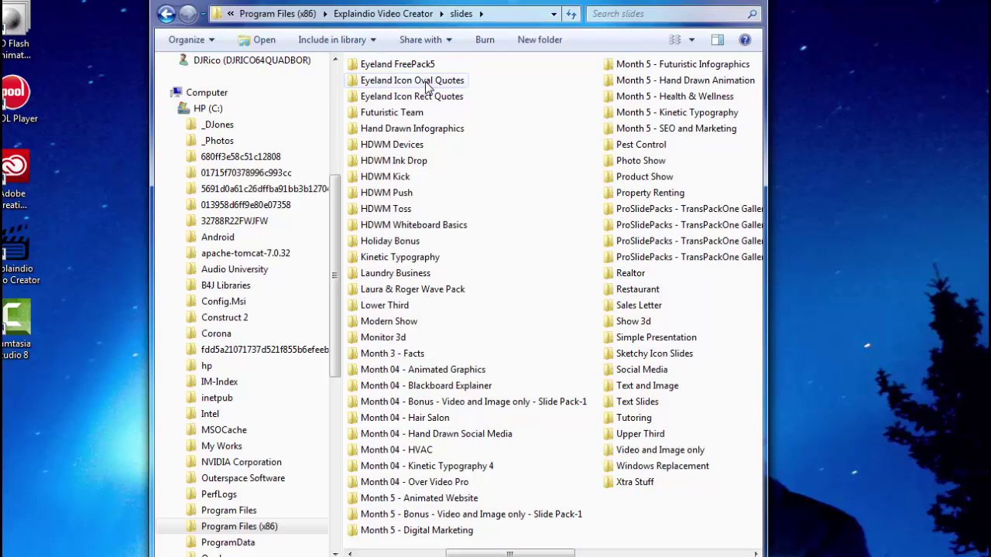
pyautogui.click(391, 554)
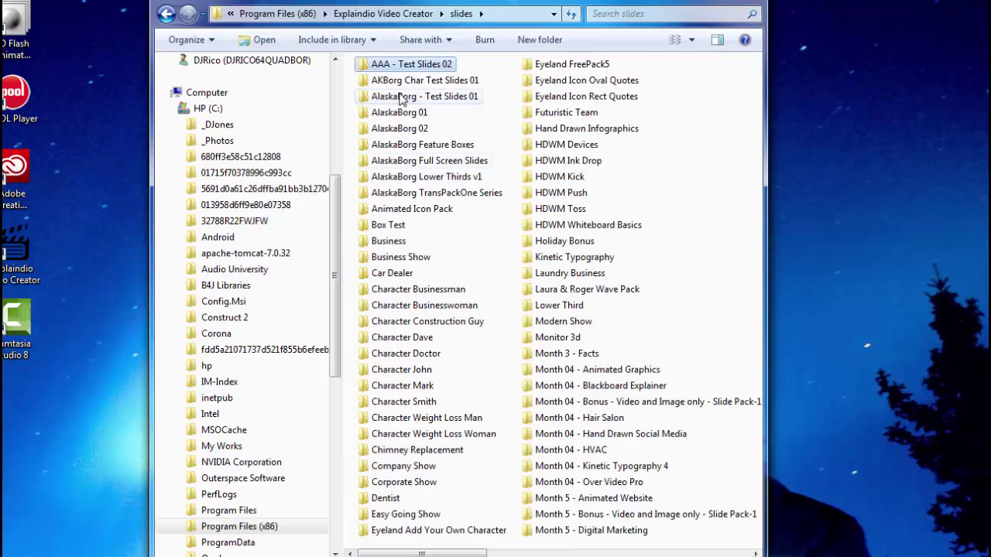
pyautogui.doubleClick(395, 68)
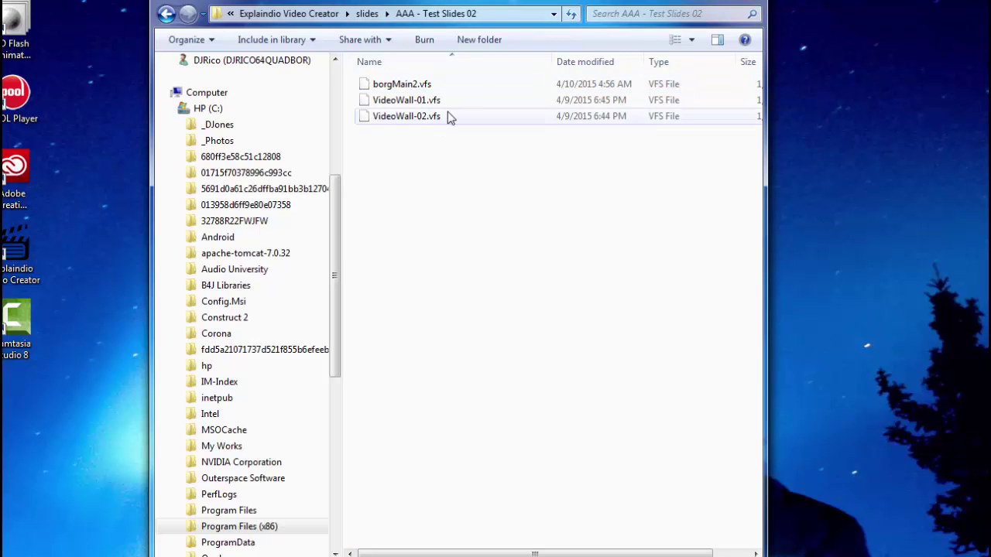
pyautogui.click(367, 14)
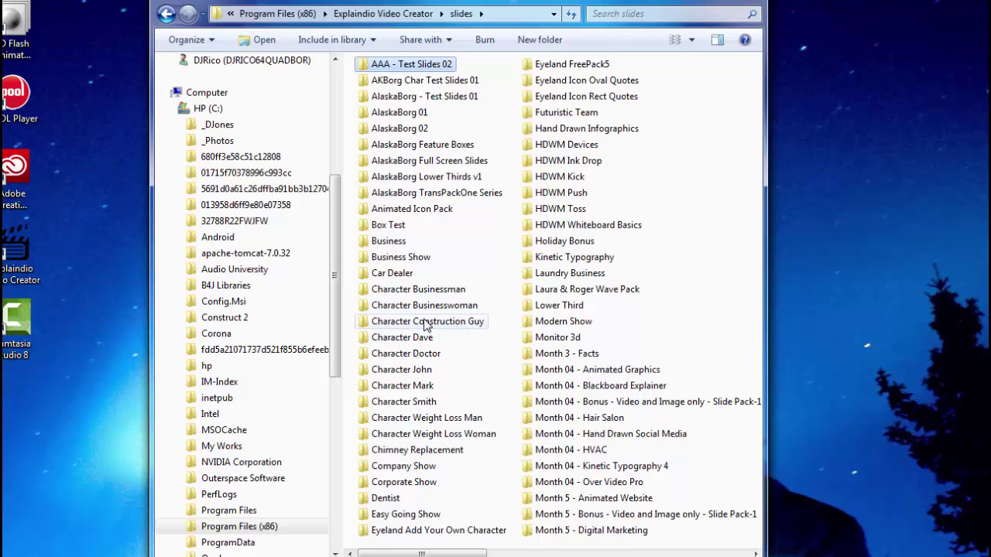
# - Rename the Character Construction Guy folder as Construction Guy
pyautogui.click(425, 323)
pyautogui.click(417, 324)
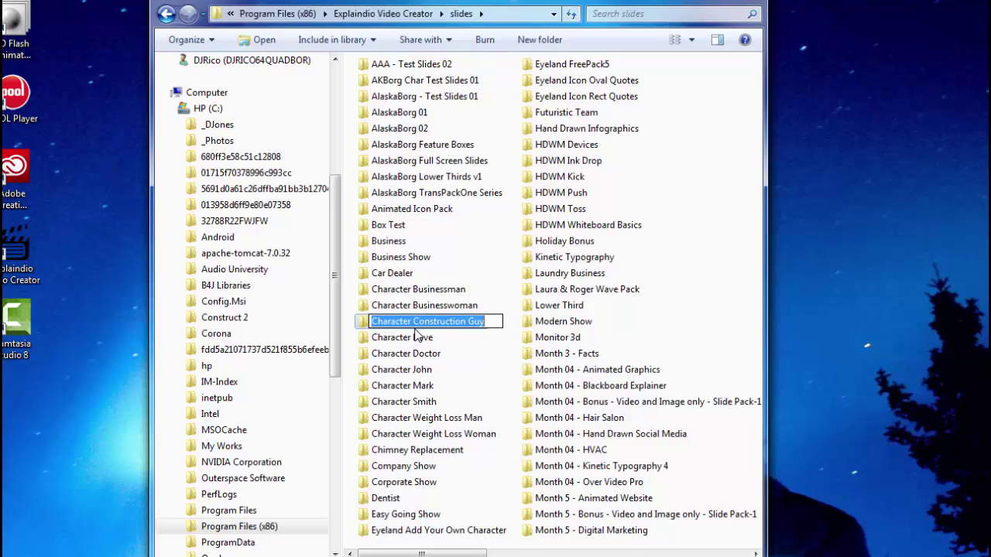
pyautogui.click(415, 321)
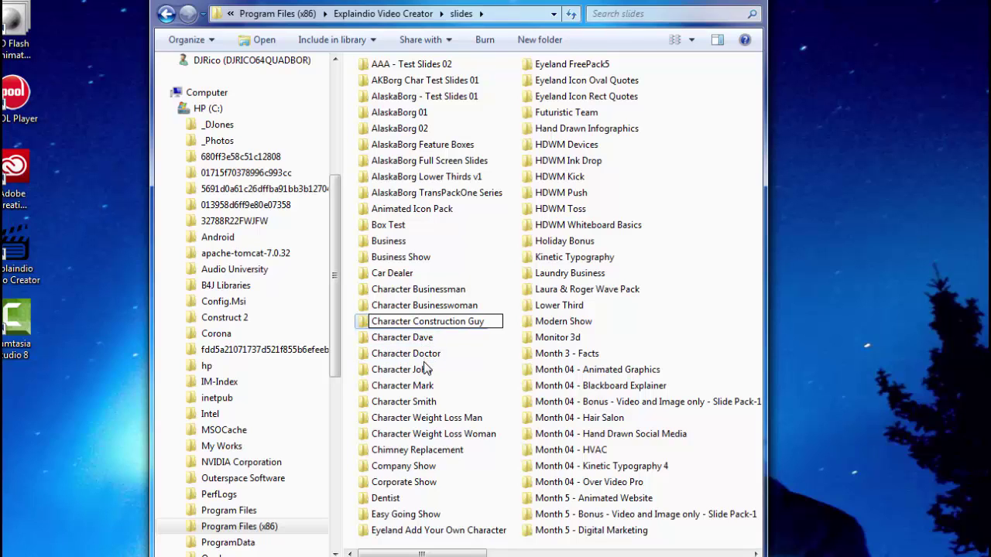
pyautogui.press('BackSpace')
pyautogui.press('BackSpace')
pyautogui.press('BackSpace')
pyautogui.press('BackSpace')
pyautogui.press('BackSpace')
pyautogui.press('BackSpace')
pyautogui.press('BackSpace')
pyautogui.press('BackSpace')
pyautogui.press('BackSpace')
pyautogui.press('BackSpace')
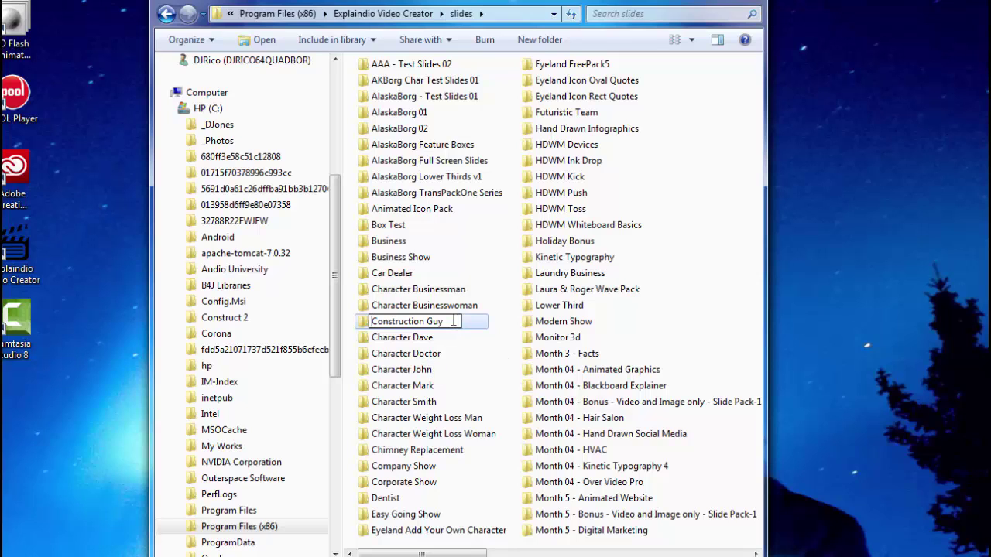
pyautogui.click(457, 347)
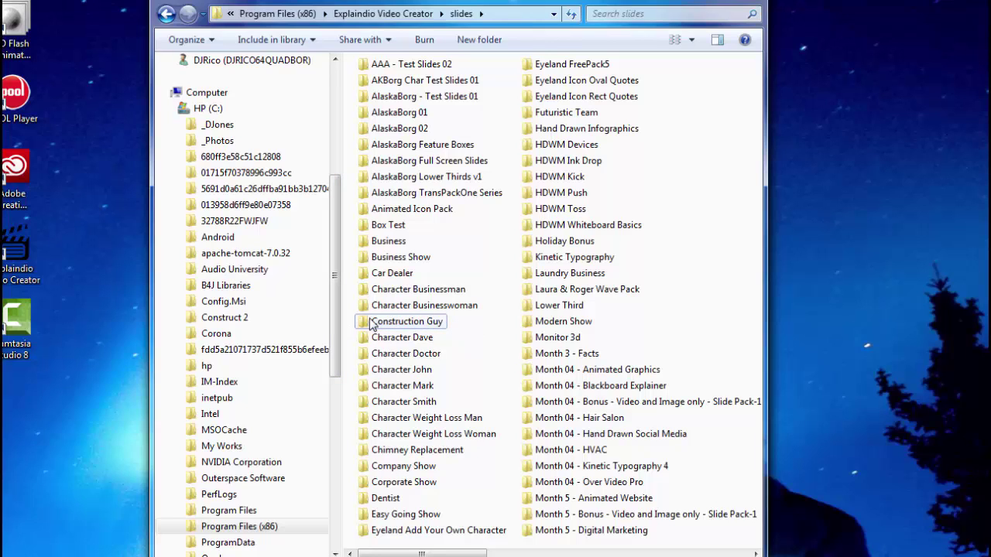
pyautogui.moveTo(374, 326)
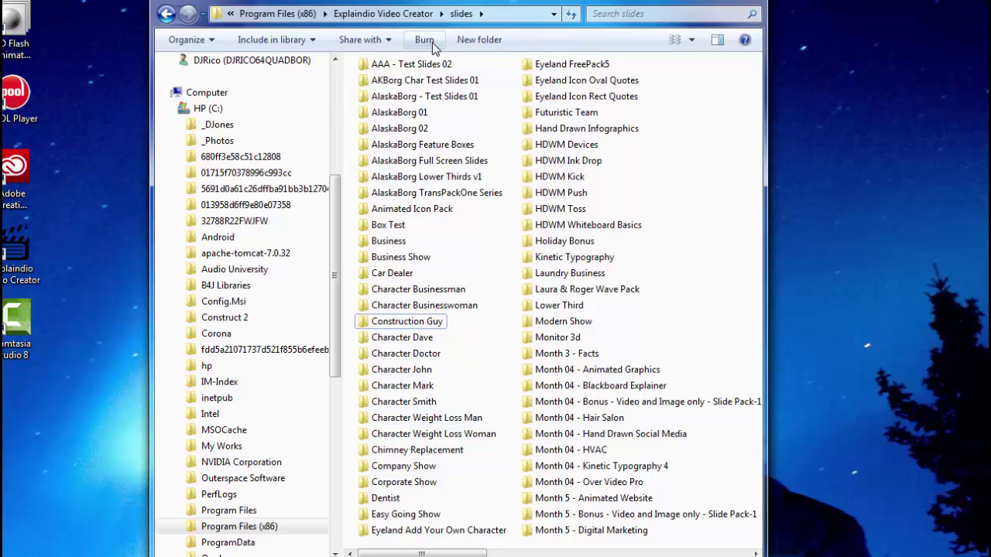
# - View the contents of the images folder in Explaindio Video Creator, and return to the program folder
pyautogui.click(401, 15)
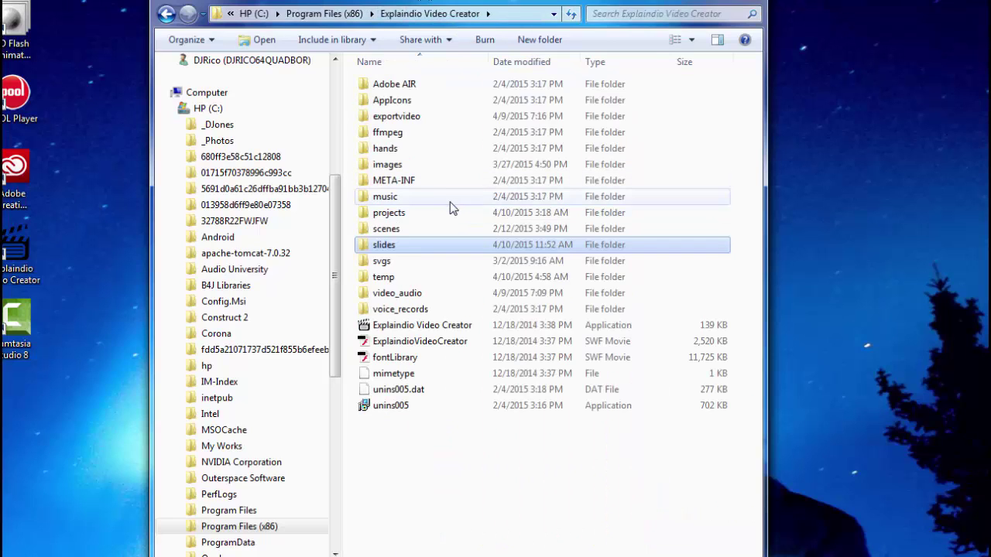
pyautogui.doubleClick(395, 161)
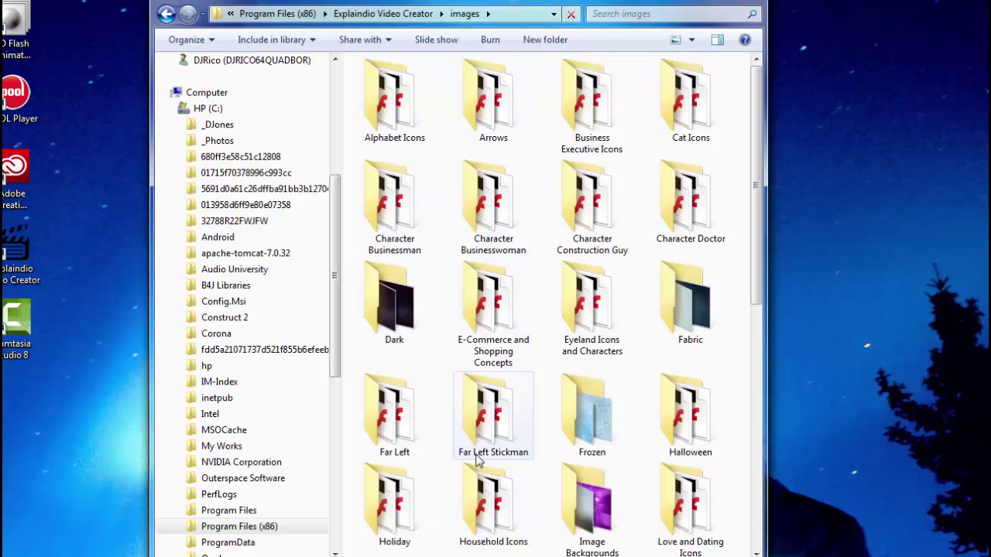
pyautogui.click(409, 14)
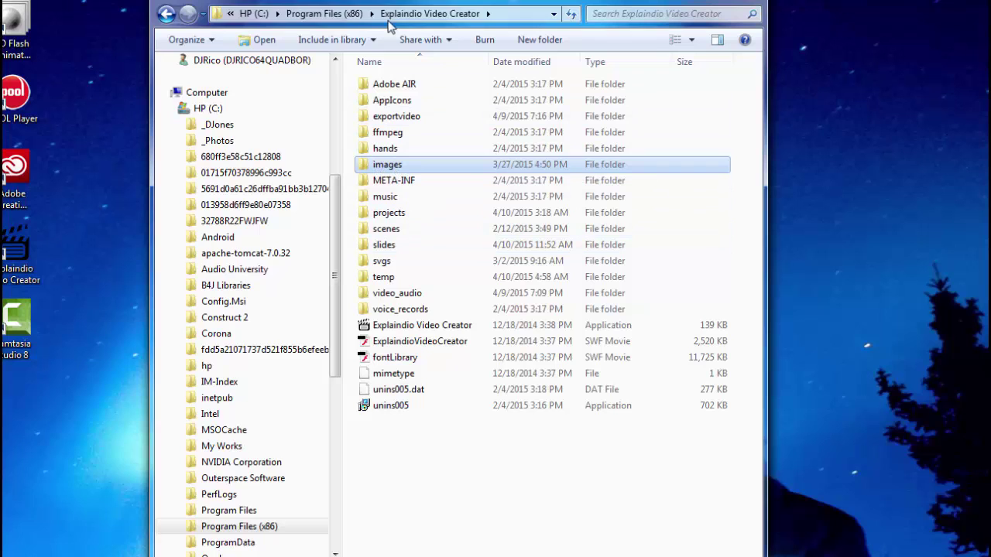
# - Reopen the slides folder to check the folder order, and go back to the Explaindio Video Creator folder
pyautogui.click(395, 246)
pyautogui.doubleClick(392, 247)
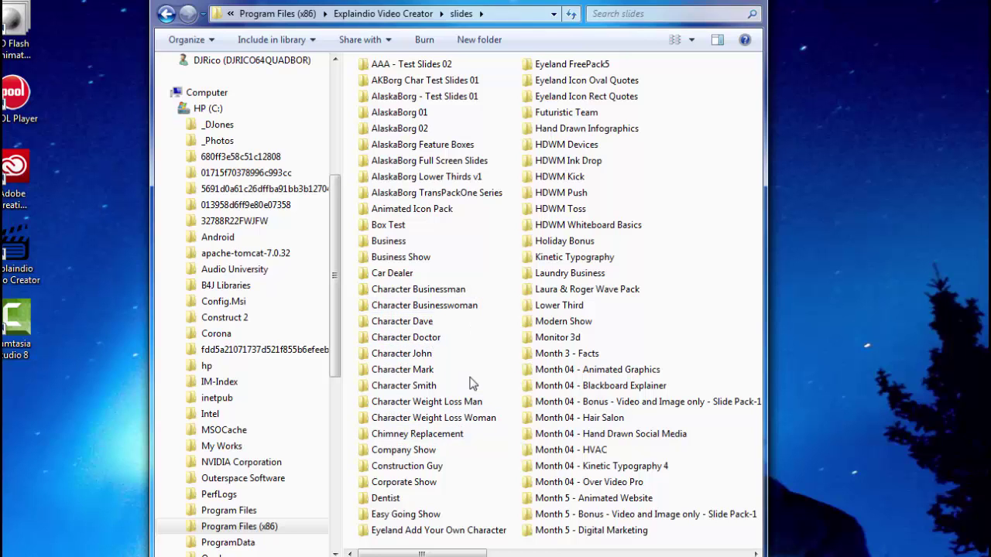
pyautogui.click(383, 13)
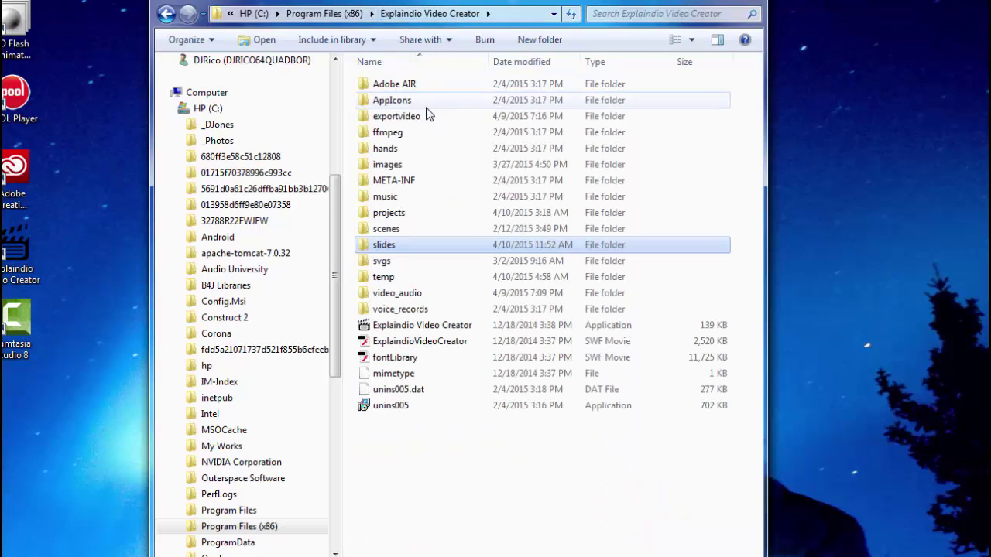
# - View the videos in the exportvideo folder, return to the program folder and check the slides folder's summary
pyautogui.doubleClick(410, 117)
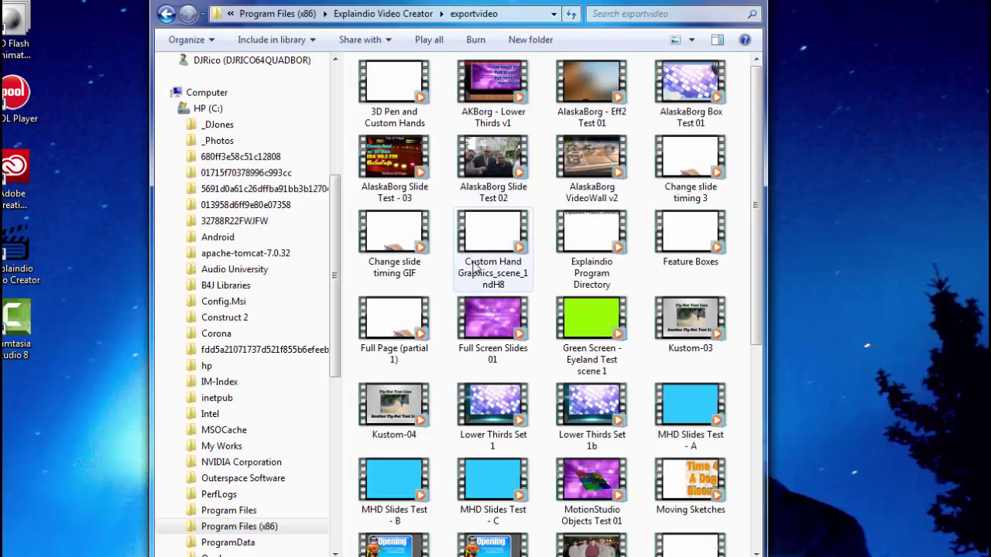
pyautogui.press('BackSpace')
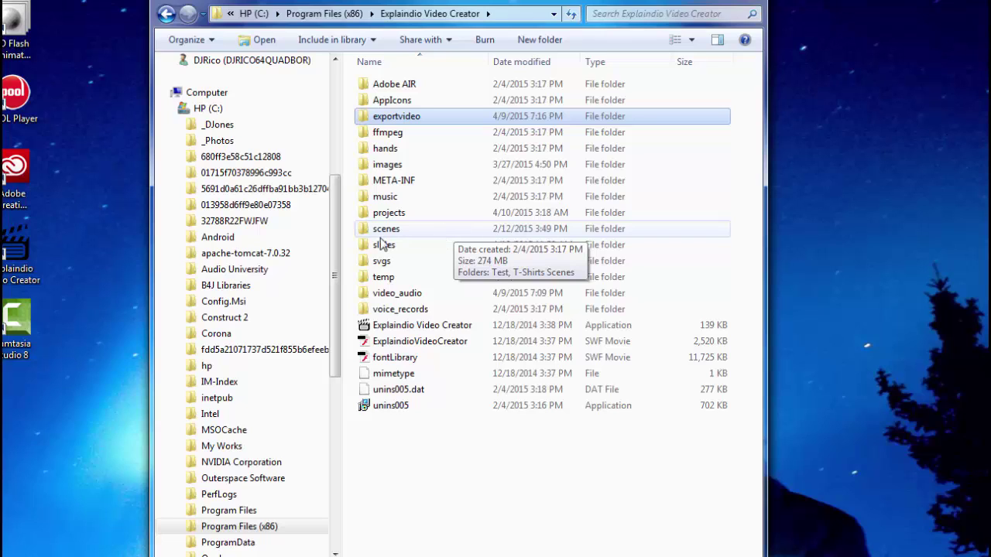
pyautogui.moveTo(390, 252)
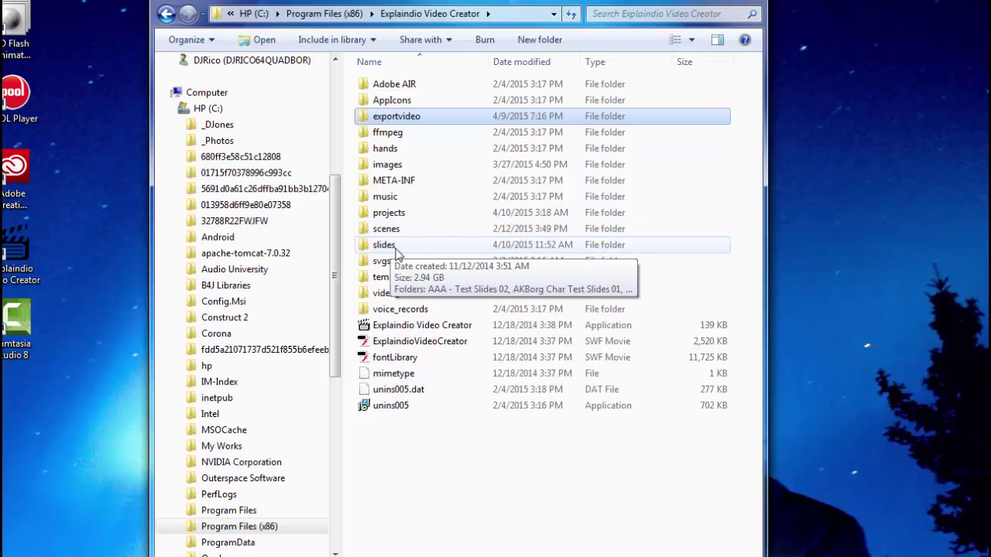